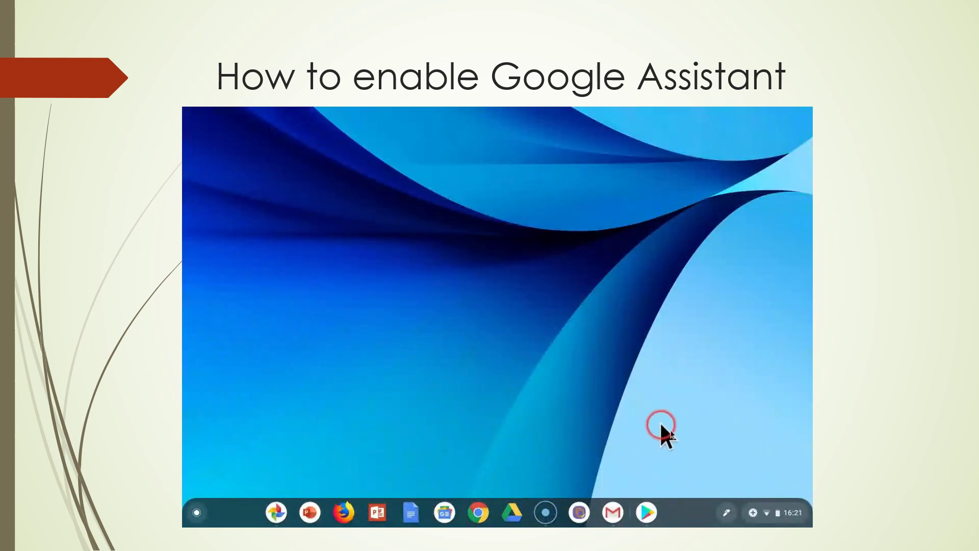
Open Chrome OS Settings through the gear icon in the quick settings panel.
{"action": "left_click", "coordinate": [776, 523]}
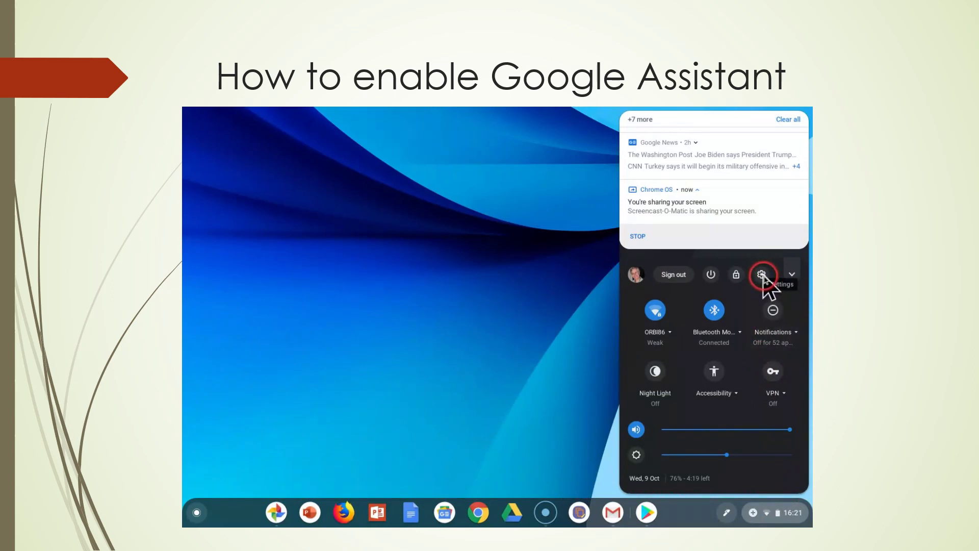
{"action": "left_click", "coordinate": [763, 275]}
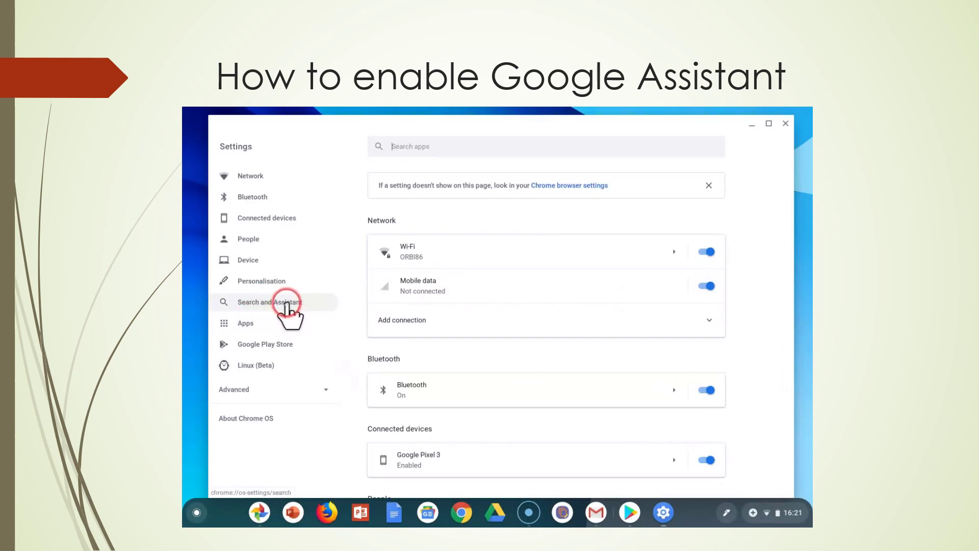
Under Search and Assistant, open Google Assistant and switch on Related info and the other options.
{"action": "left_click", "coordinate": [290, 306]}
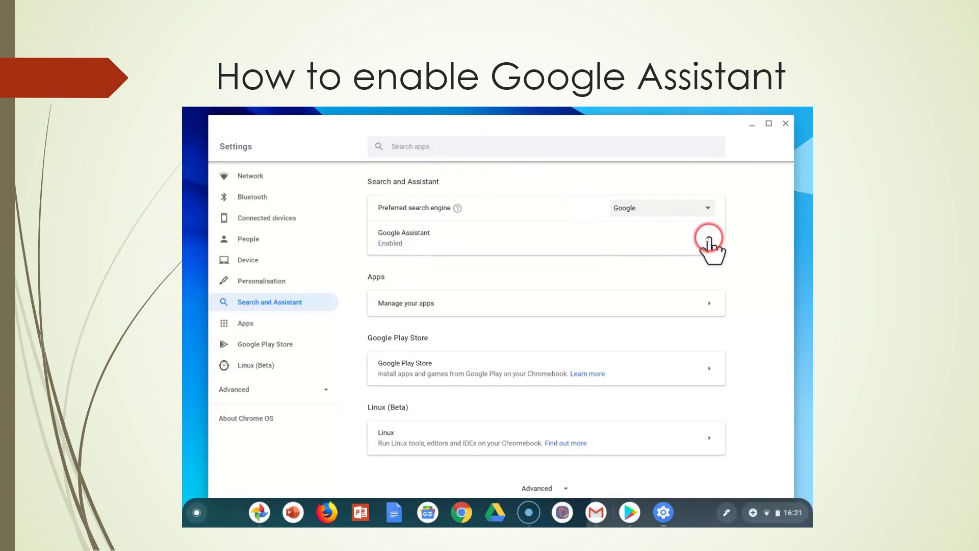
{"action": "left_click", "coordinate": [709, 240]}
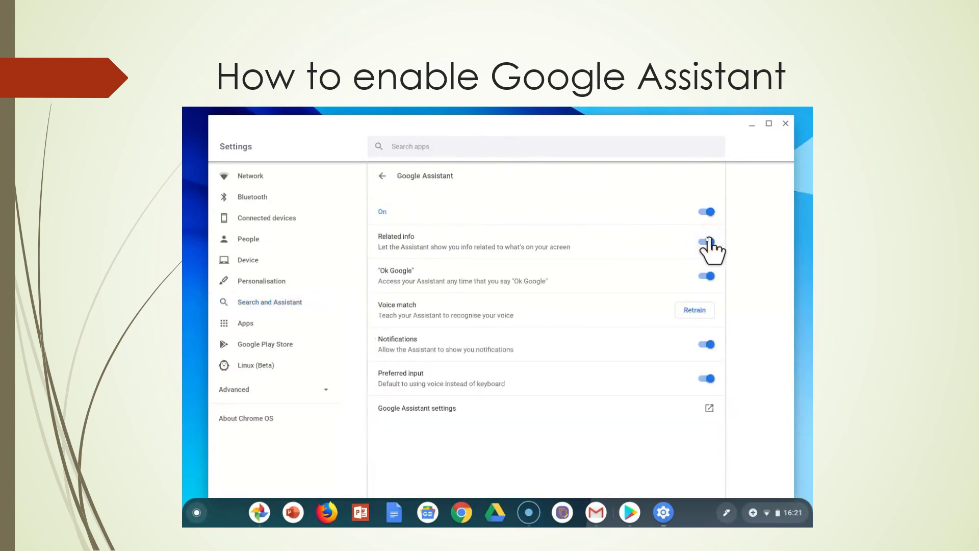
{"action": "left_click", "coordinate": [709, 207]}
{"action": "left_click", "coordinate": [595, 260]}
{"action": "left_click", "coordinate": [601, 296]}
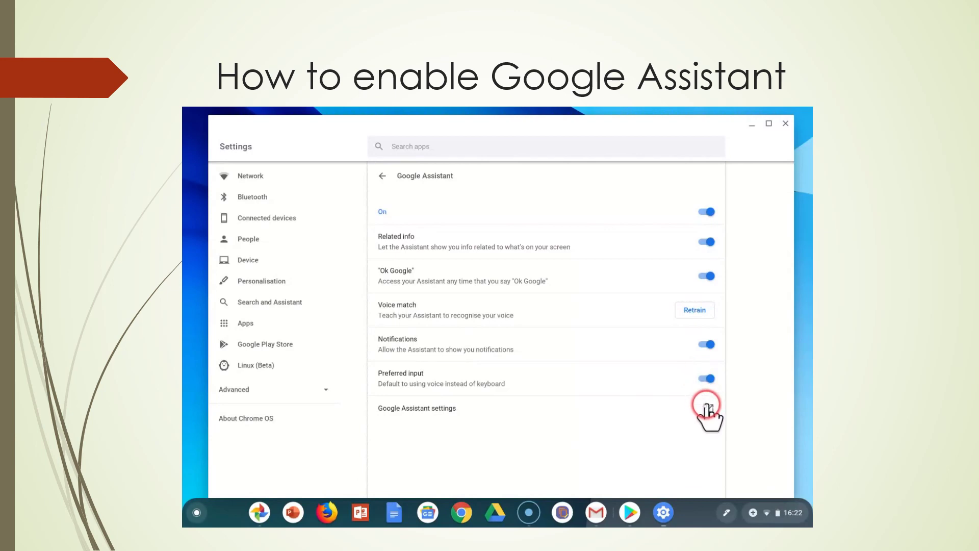
Open the full Google Assistant settings panel from the bottom of the Assistant page.
{"action": "left_click", "coordinate": [707, 408]}
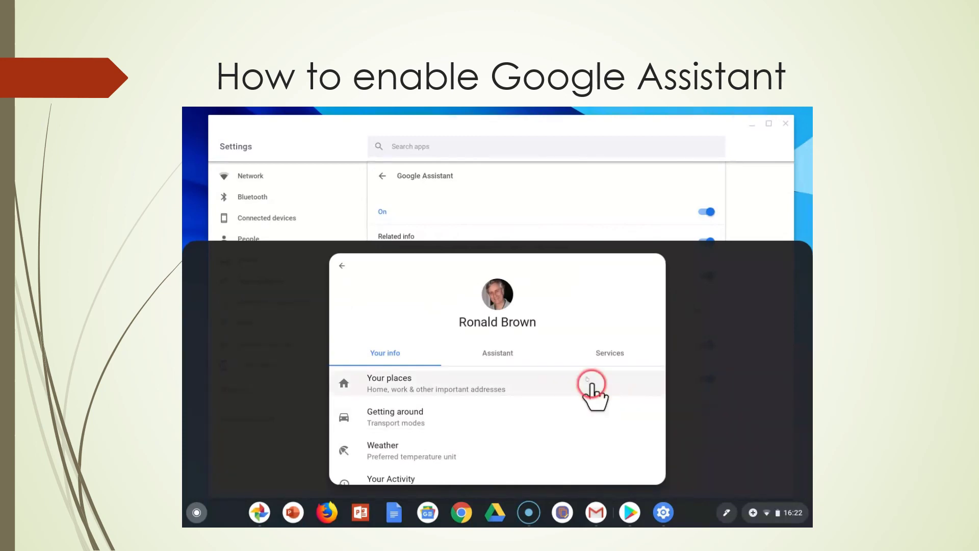
{"action": "scroll", "coordinate": [558, 370], "scroll_direction": "down", "scroll_amount": 3}
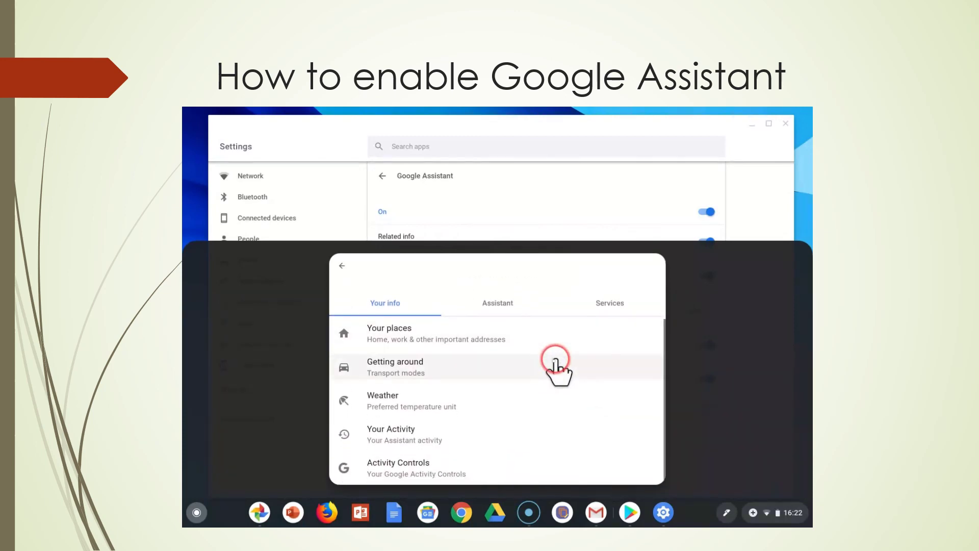
{"action": "scroll", "coordinate": [557, 370], "scroll_direction": "up", "scroll_amount": 3}
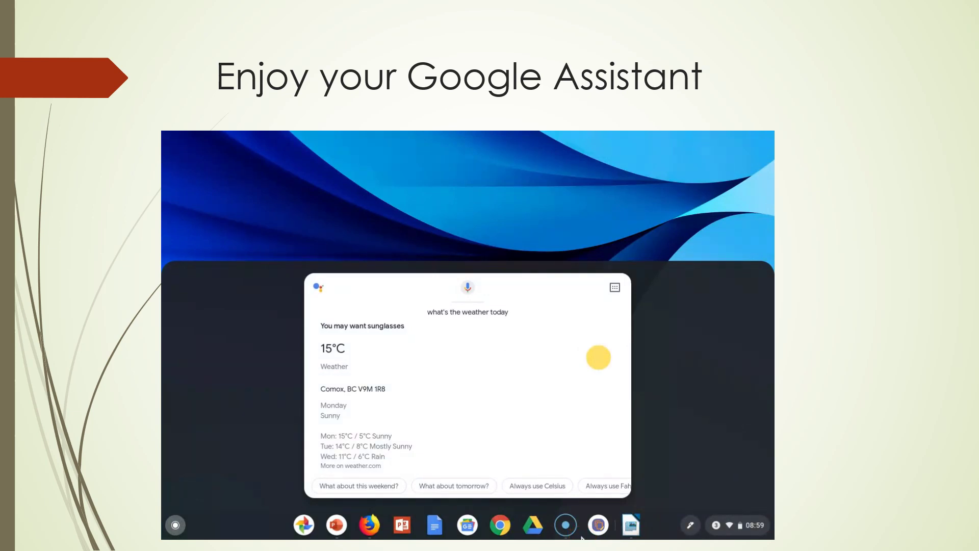
Use the shelf controls while the Assistant shows the 15°C sunny Comox weather.
{"action": "left_click", "coordinate": [576, 535]}
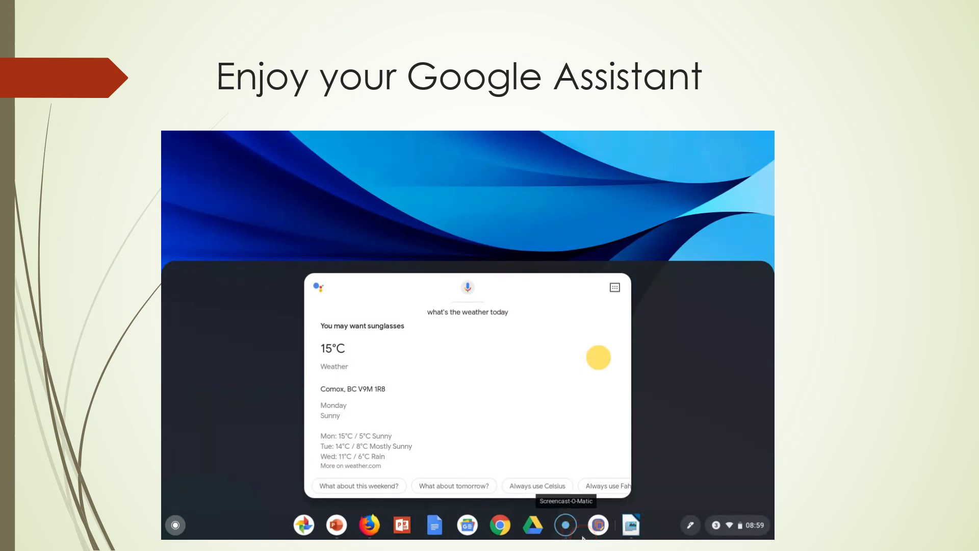
{"action": "left_click", "coordinate": [564, 528]}
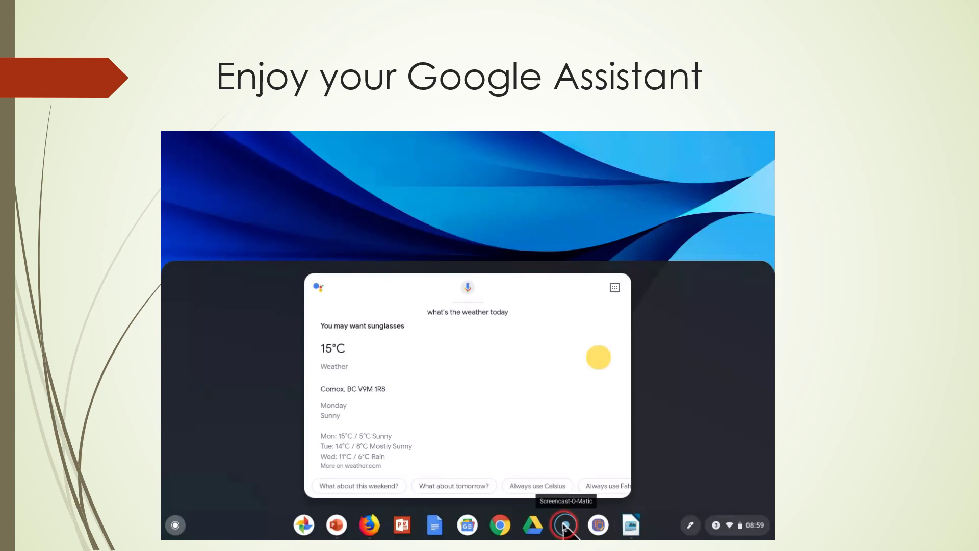